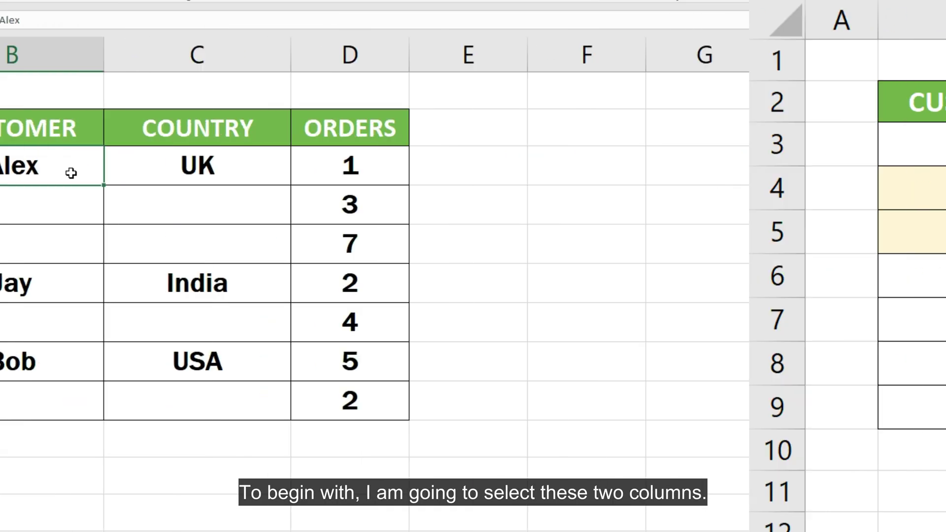
Select only the blank cells within B3:C9 using Go To Special > Blanks.
{"action": "left_click_drag", "start_coordinate": [268, 171], "coordinate": [378, 391]}
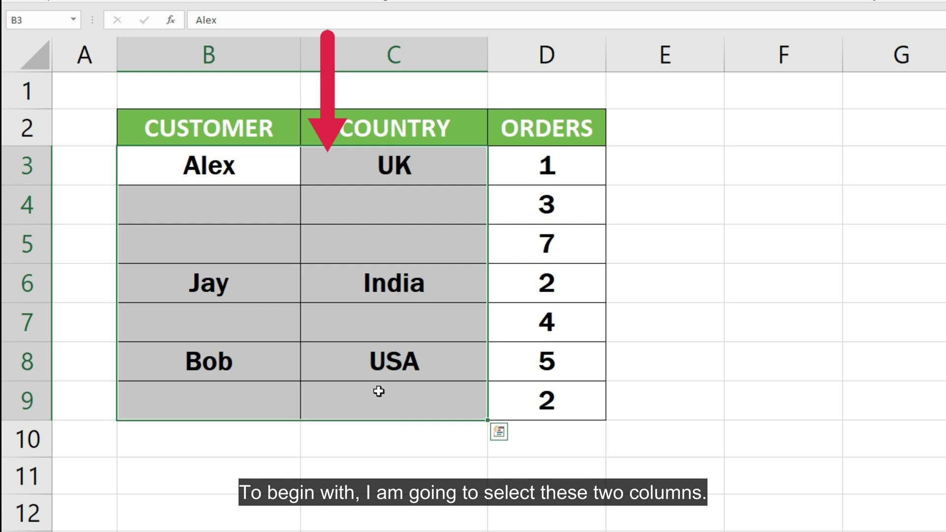
{"action": "key", "text": "ctrl+g"}
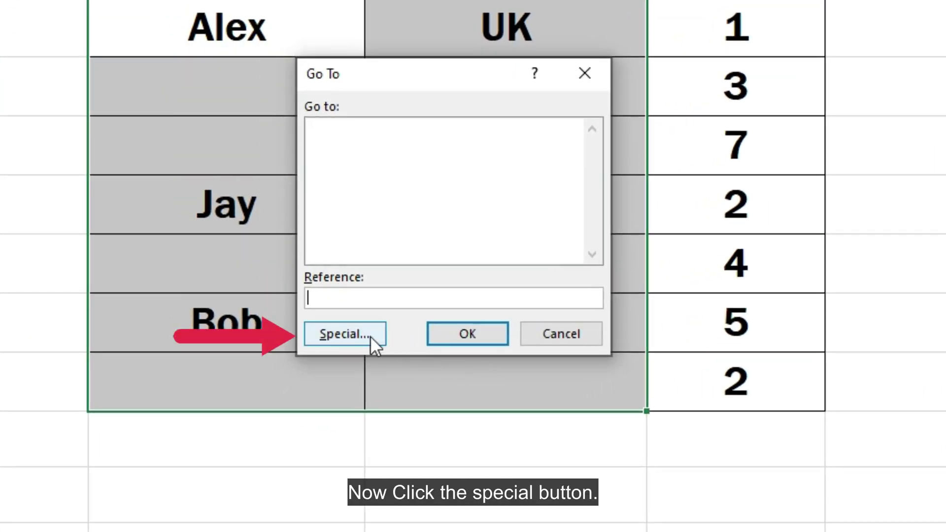
{"action": "left_click", "coordinate": [371, 337]}
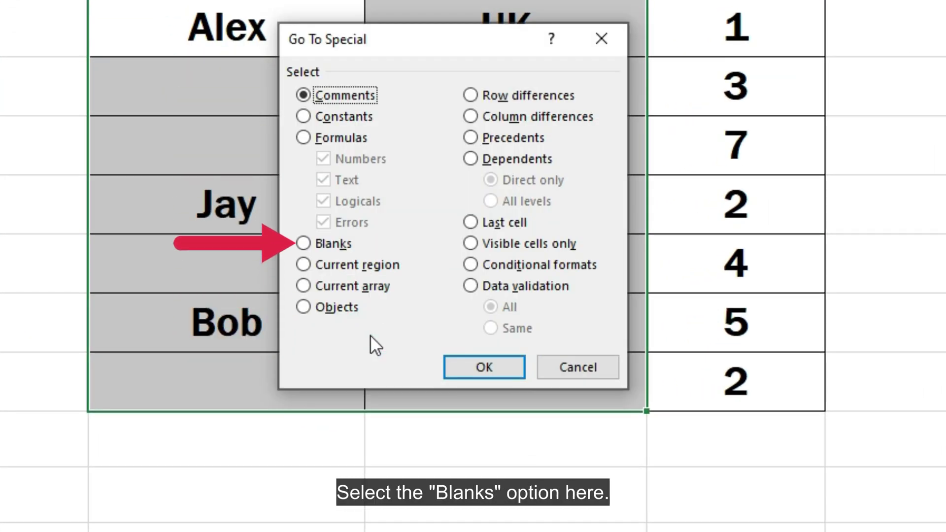
{"action": "left_click", "coordinate": [339, 241]}
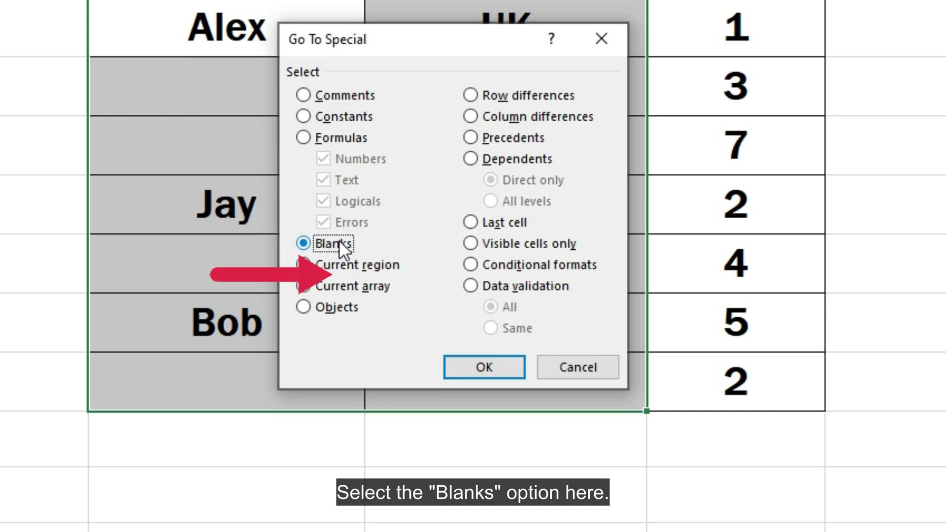
{"action": "left_click", "coordinate": [472, 359]}
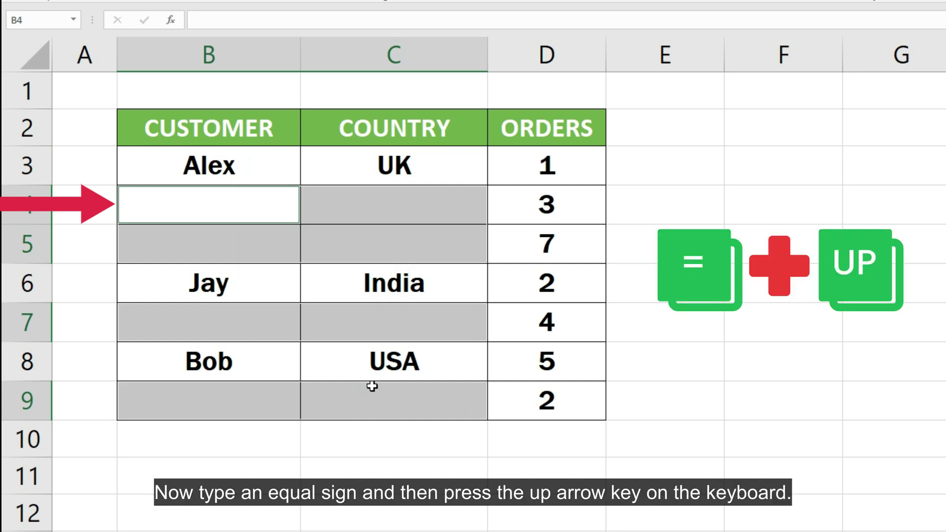
{"action": "type", "text": "="}
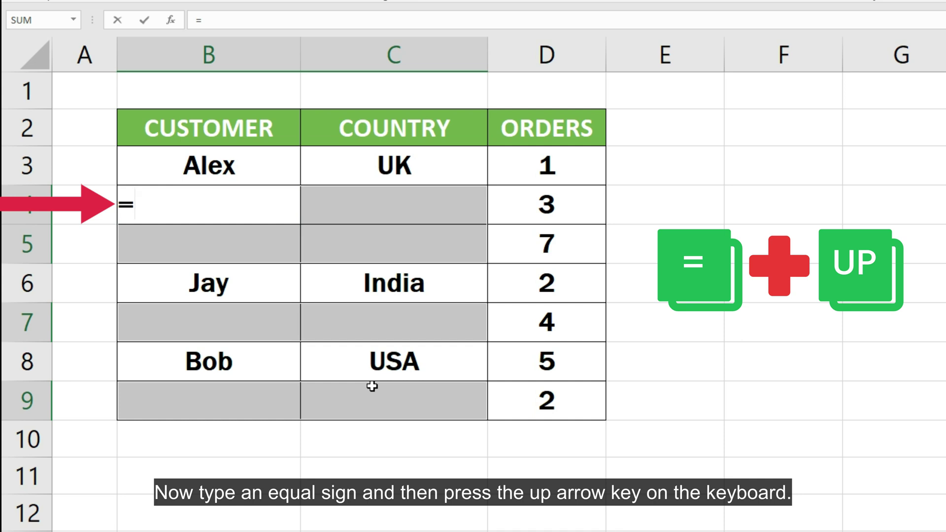
Fill all selected blanks at once with a formula pointing to the cell above.
{"action": "key", "text": "Up"}
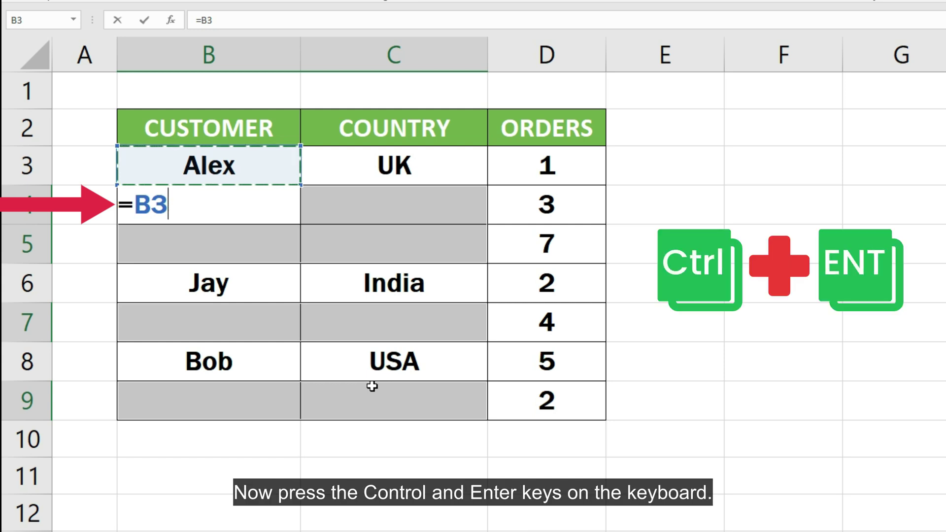
{"action": "key", "text": "ctrl+Return"}
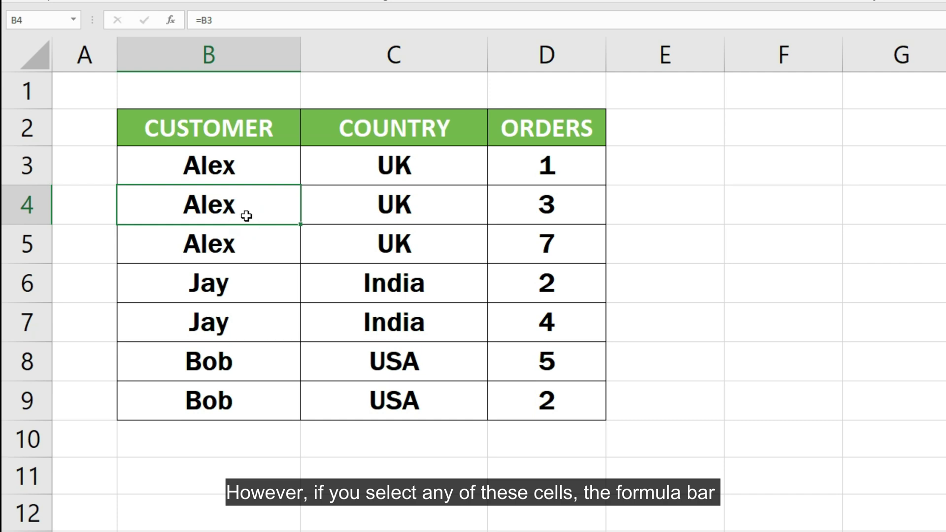
Inspect cells C4, C5 and B5 to confirm they hold formulas referencing the cell above.
{"action": "left_click", "coordinate": [336, 209]}
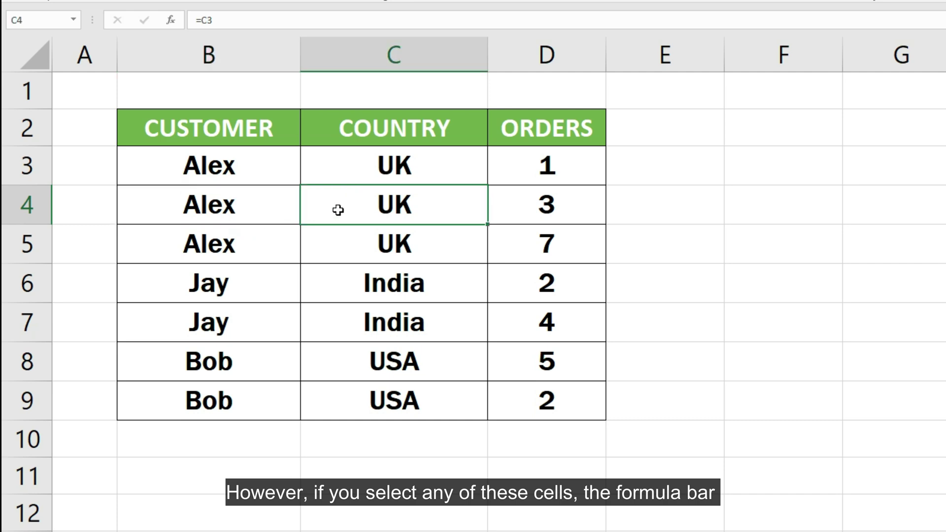
{"action": "left_click", "coordinate": [439, 326]}
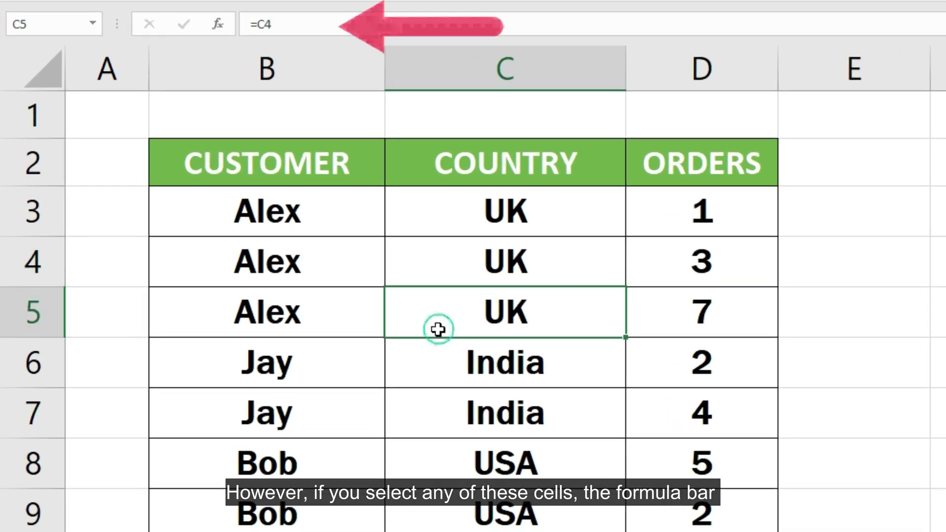
{"action": "left_click", "coordinate": [356, 324]}
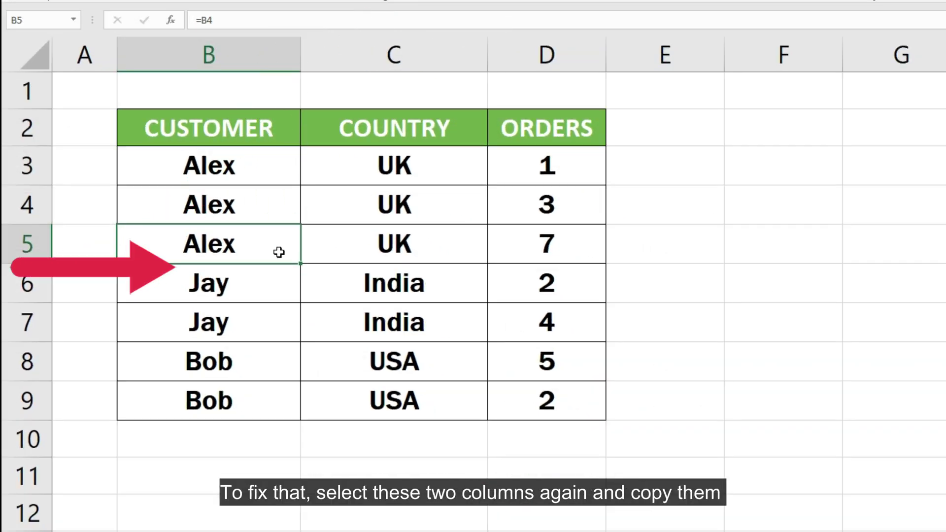
Copy the Customer and Country range and paste it back as values only.
{"action": "left_click_drag", "start_coordinate": [258, 169], "coordinate": [384, 391]}
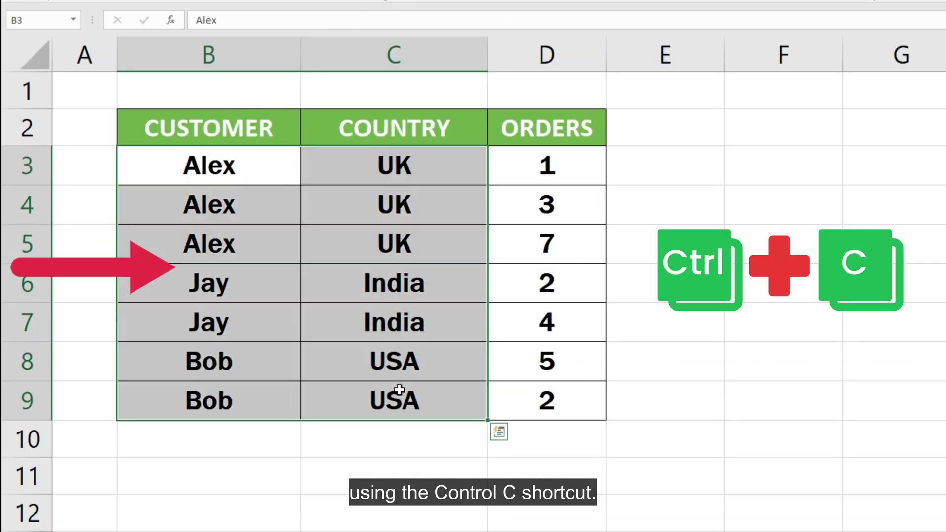
{"action": "key", "text": "ctrl+c"}
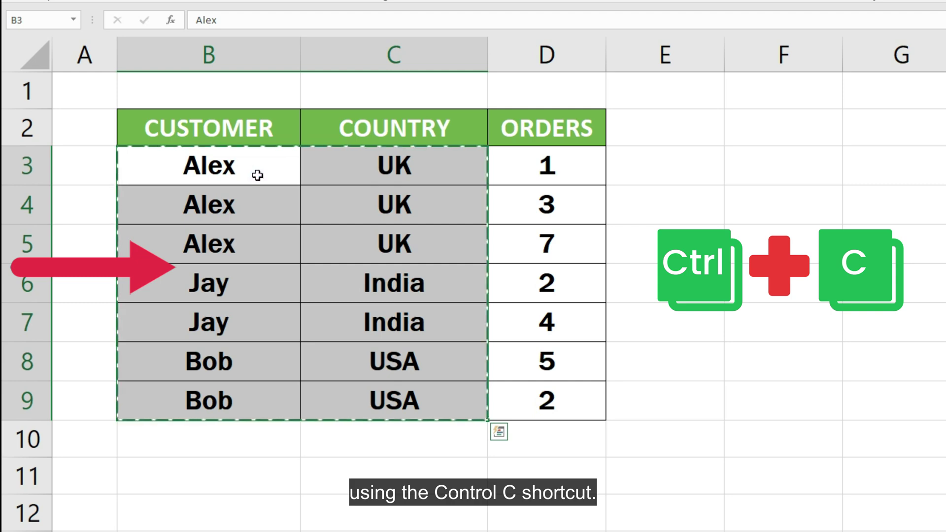
{"action": "right_click", "coordinate": [258, 179]}
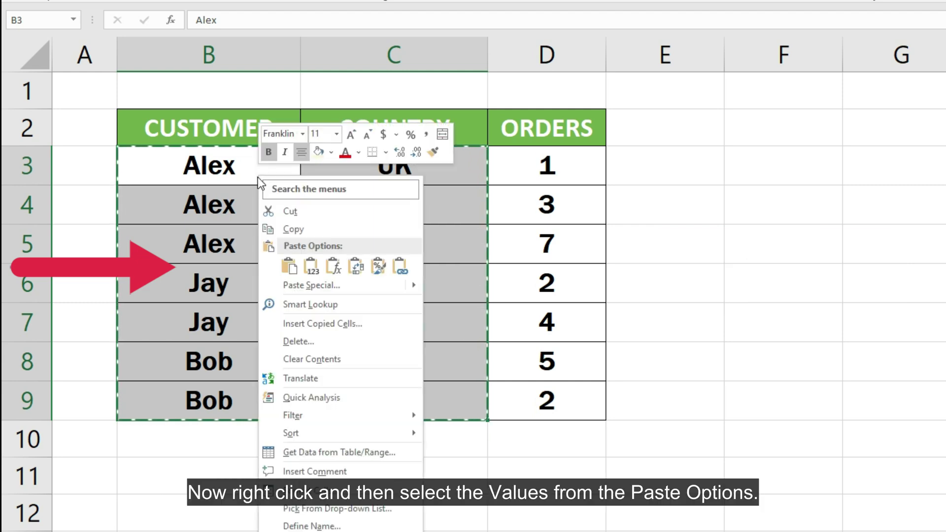
{"action": "left_click", "coordinate": [311, 266]}
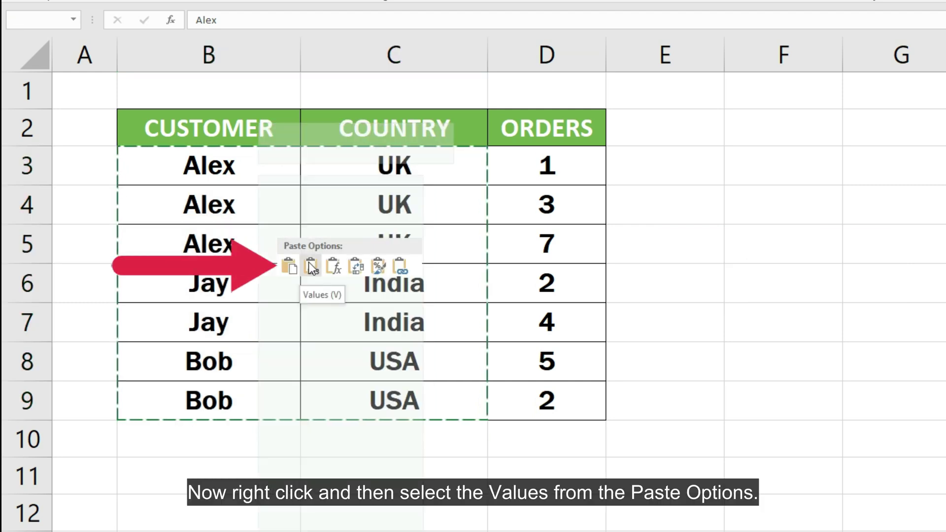
Verify cells B4, C4, C5 and B5 now hold plain values like Alex and UK.
{"action": "left_click", "coordinate": [267, 210]}
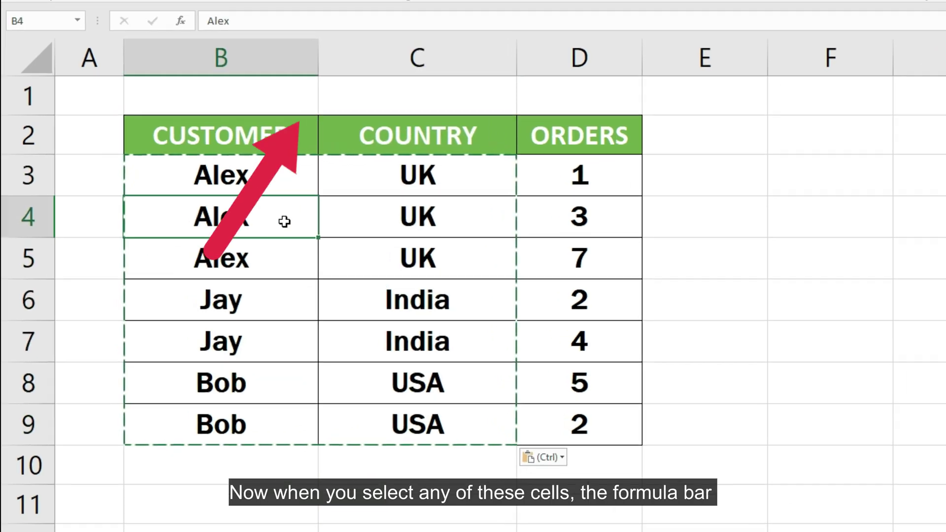
{"action": "left_click", "coordinate": [268, 209]}
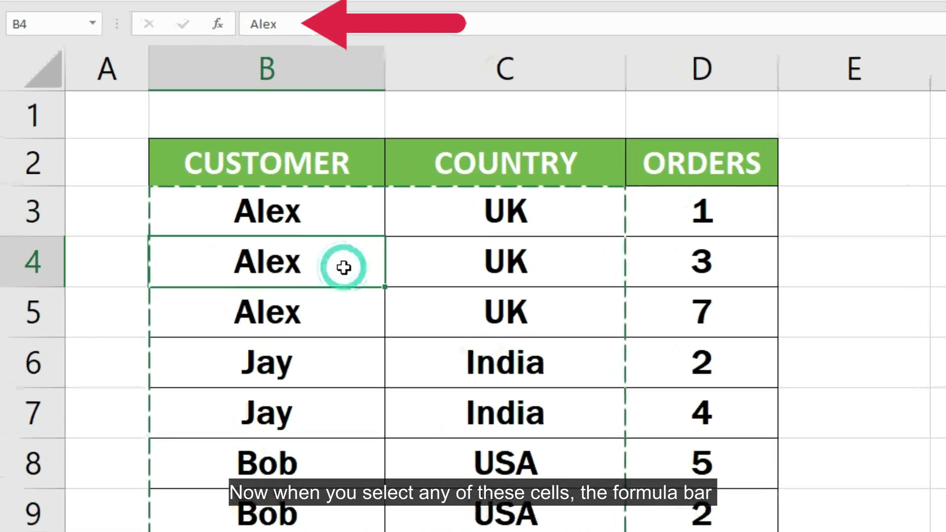
{"action": "left_click", "coordinate": [412, 271]}
{"action": "left_click", "coordinate": [417, 309]}
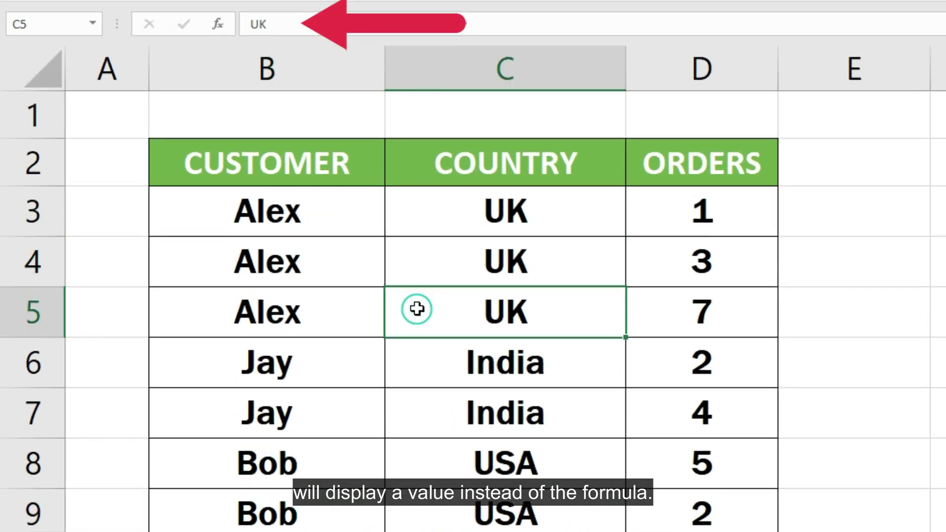
{"action": "left_click", "coordinate": [336, 311]}
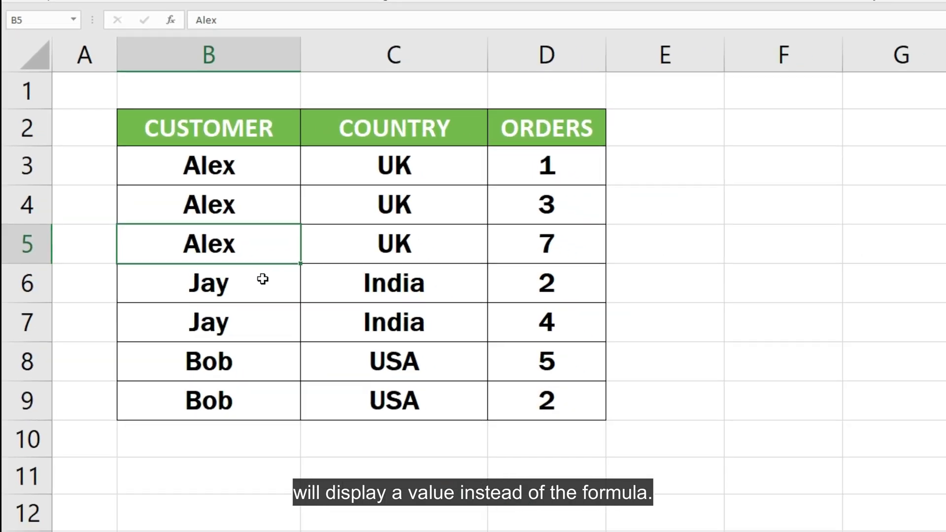